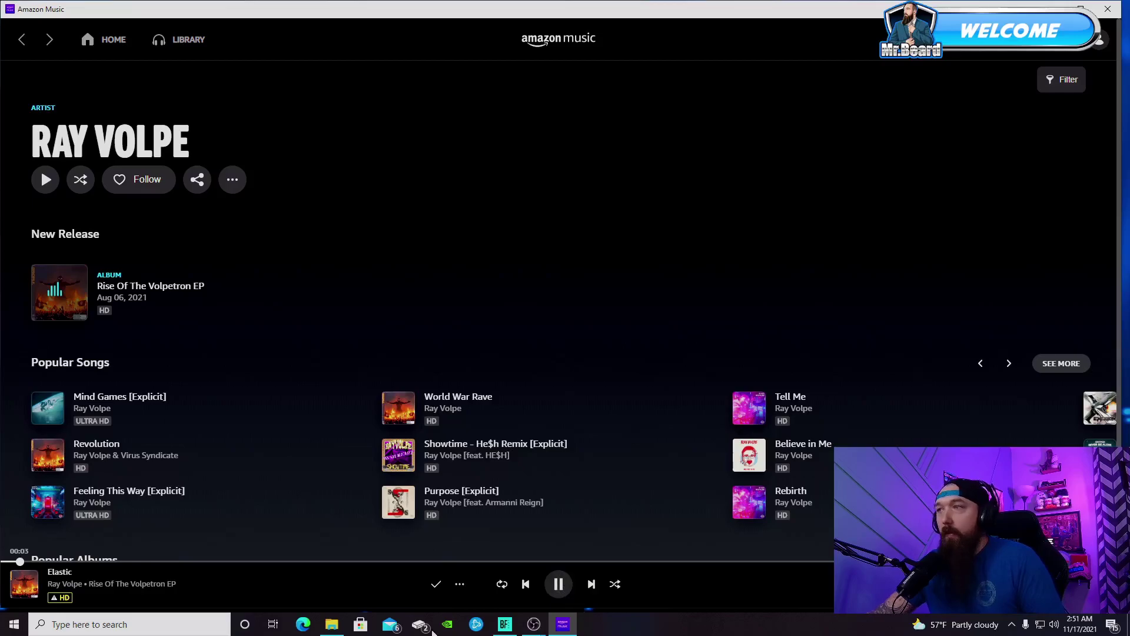
# Minimize Amazon Music so the Windows desktop is visible
pyautogui.click(563, 624)
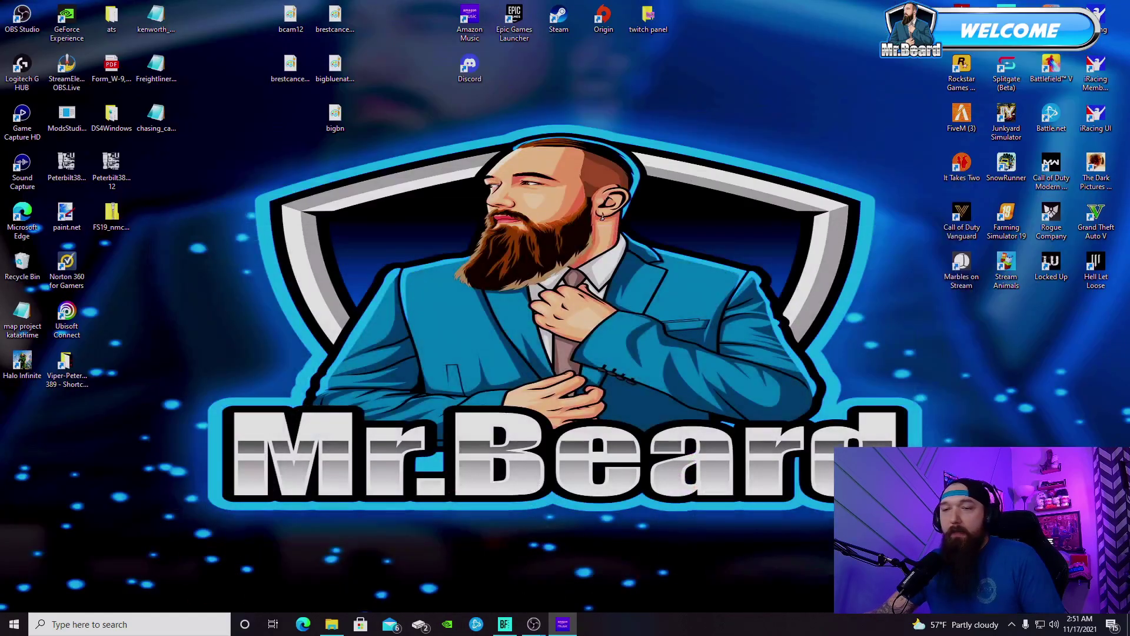
# Browse to Documents > Battlefield 2042 > settings in File Explorer and open PROFSAVE_profile
pyautogui.click(333, 624)
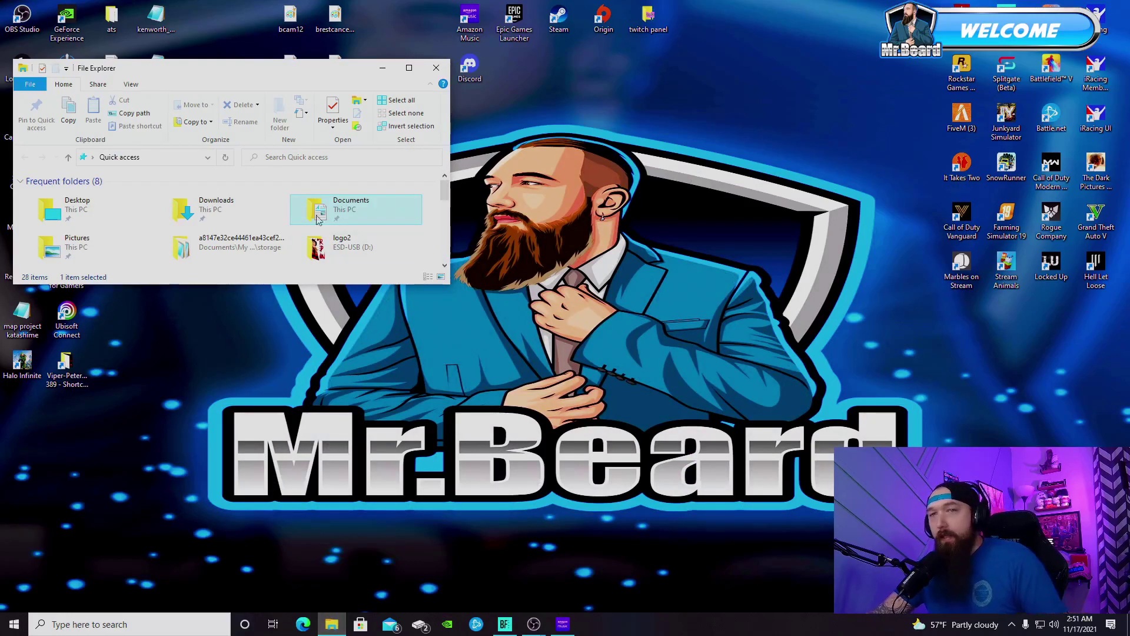
pyautogui.doubleClick(358, 211)
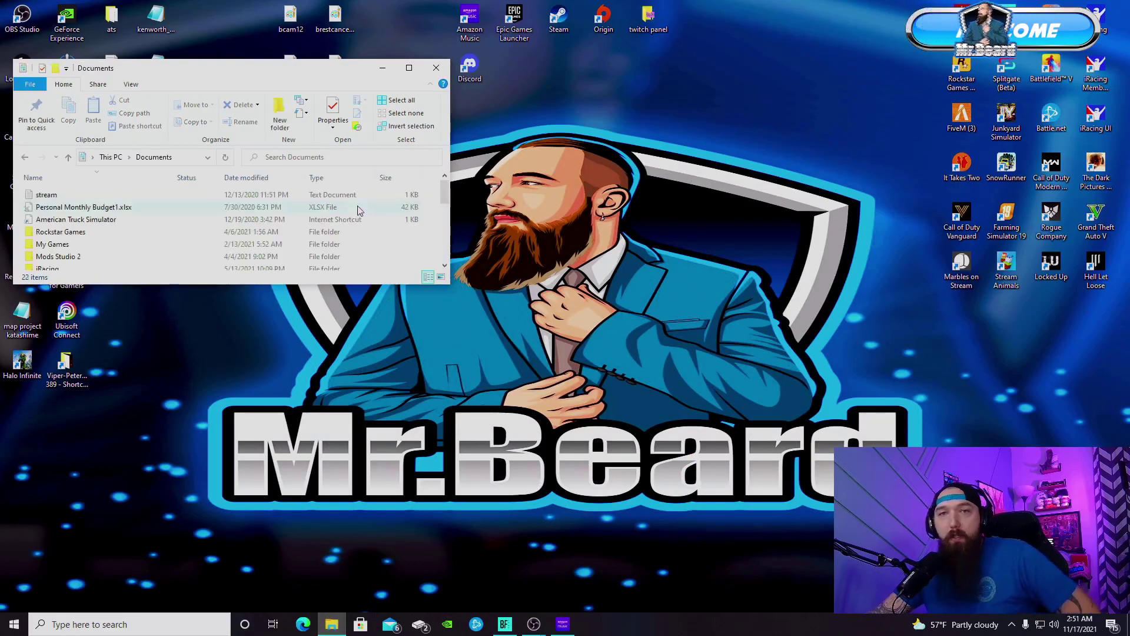
pyautogui.scroll(-4, 152, 223)
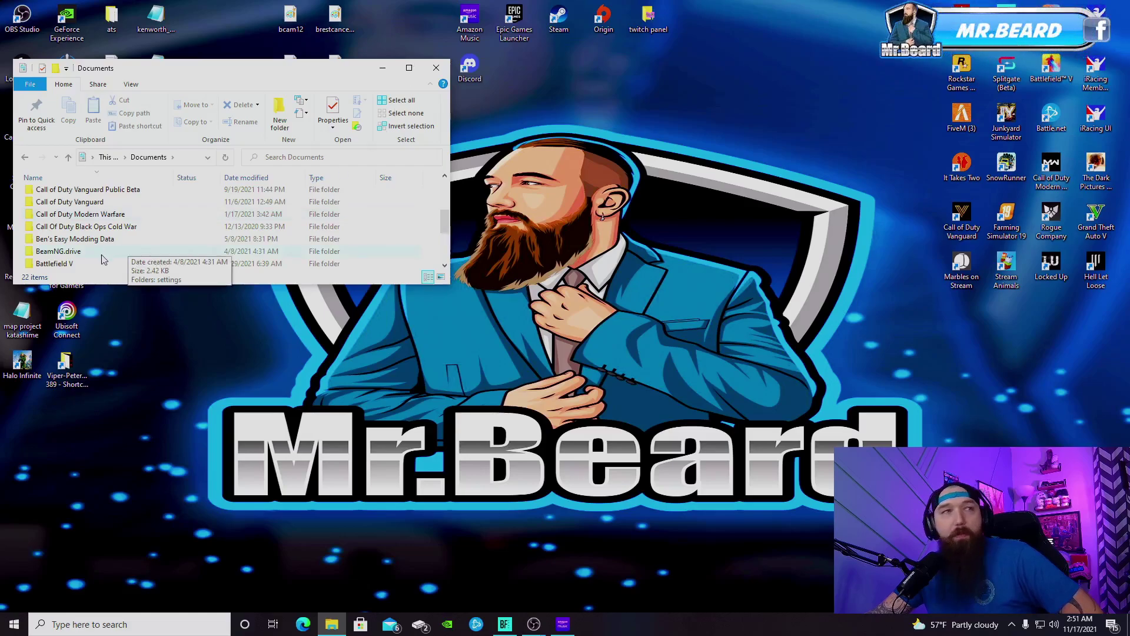
pyautogui.scroll(-1, 103, 259)
pyautogui.doubleClick(60, 252)
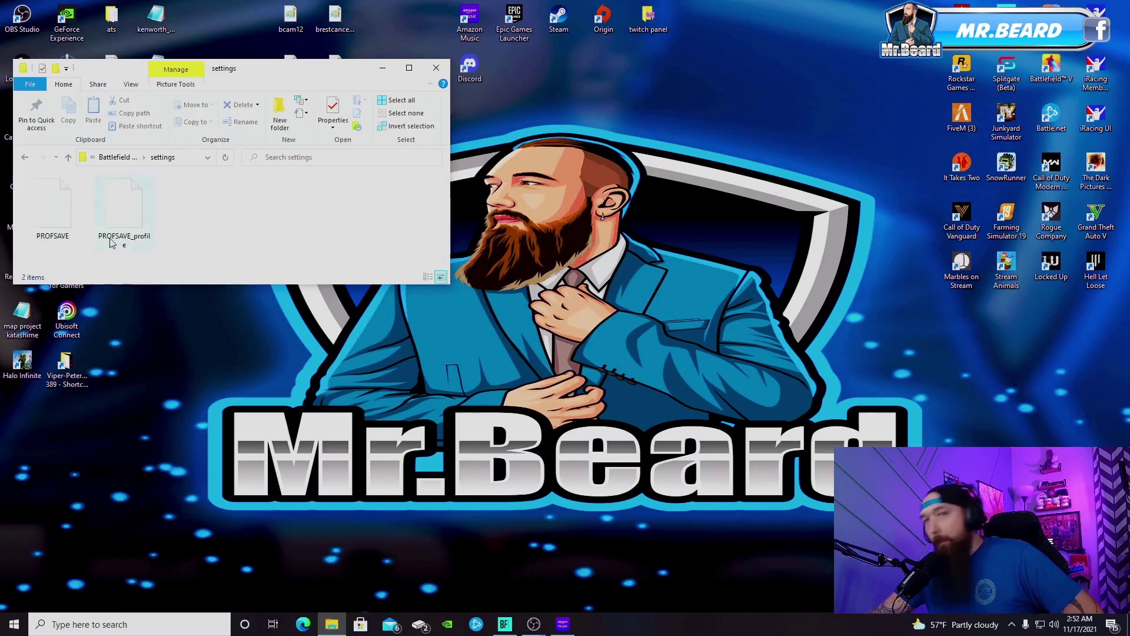
pyautogui.doubleClick(128, 215)
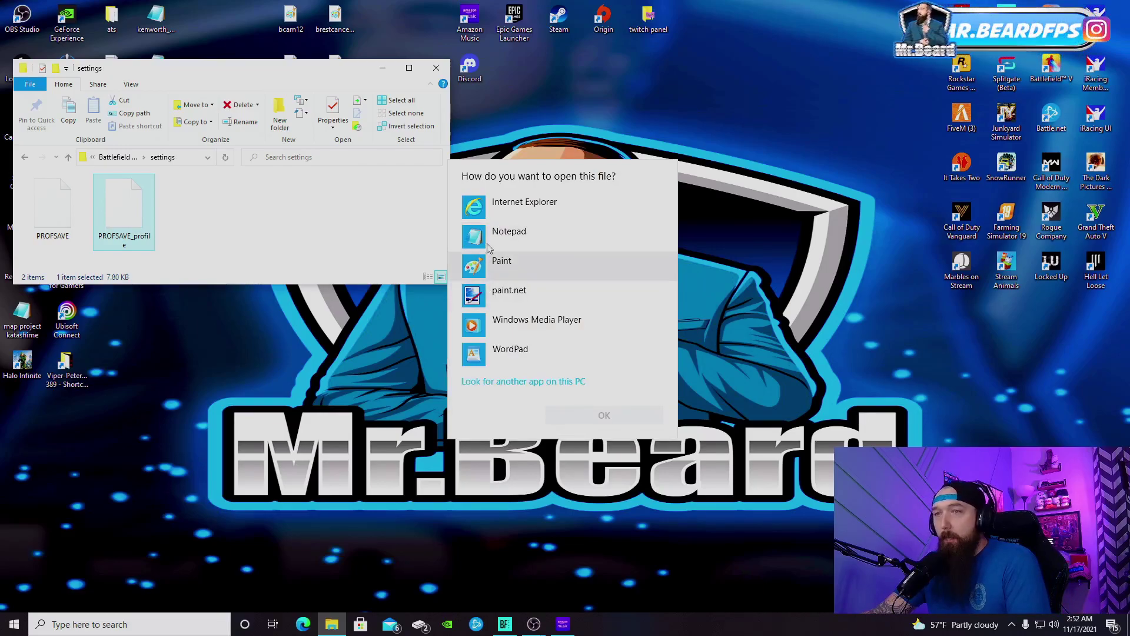
# Open PROFSAVE_profile with Notepad
pyautogui.click(508, 236)
pyautogui.click(605, 414)
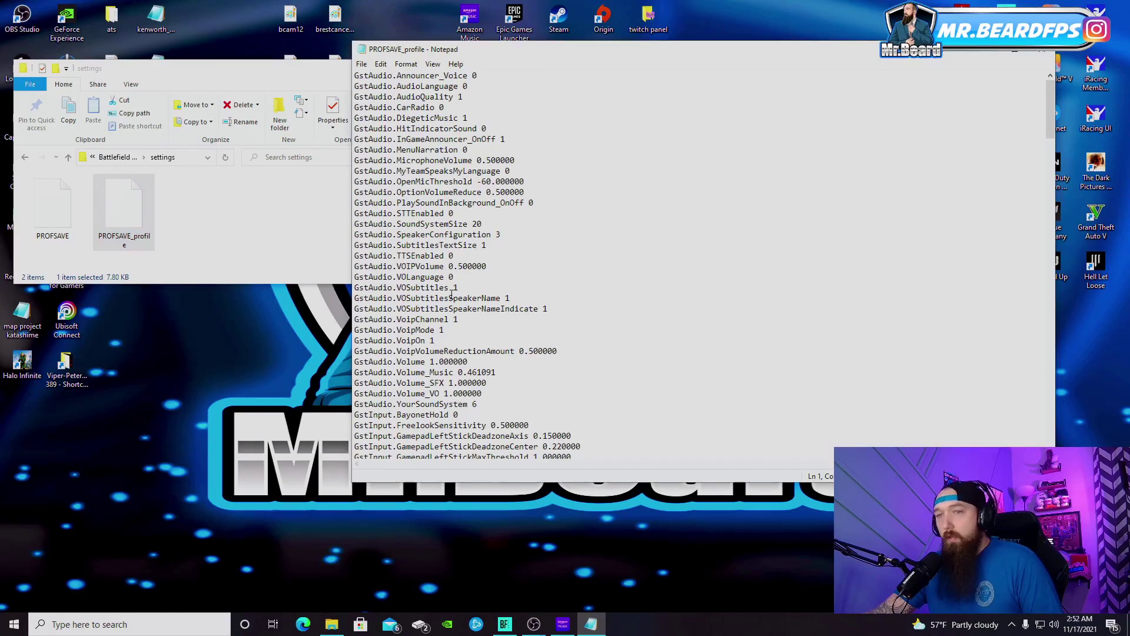
# Scroll PROFSAVE_profile down to the GstRender entries and maximize Notepad
pyautogui.scroll(-15, 447, 276)
pyautogui.scroll(-6, 442, 276)
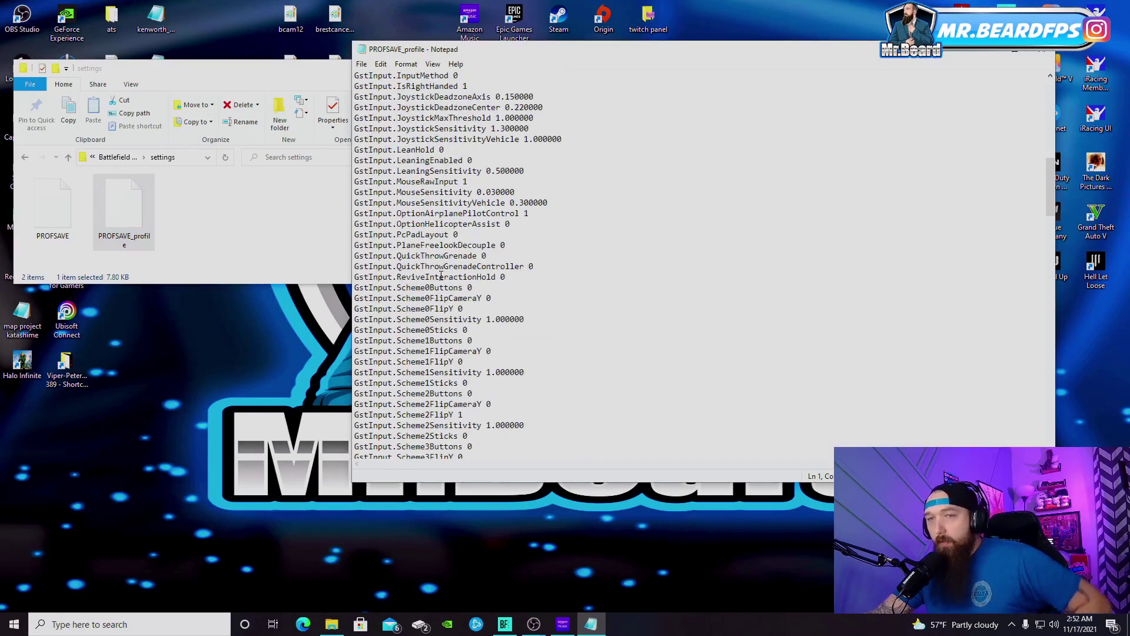
pyautogui.scroll(-20, 441, 275)
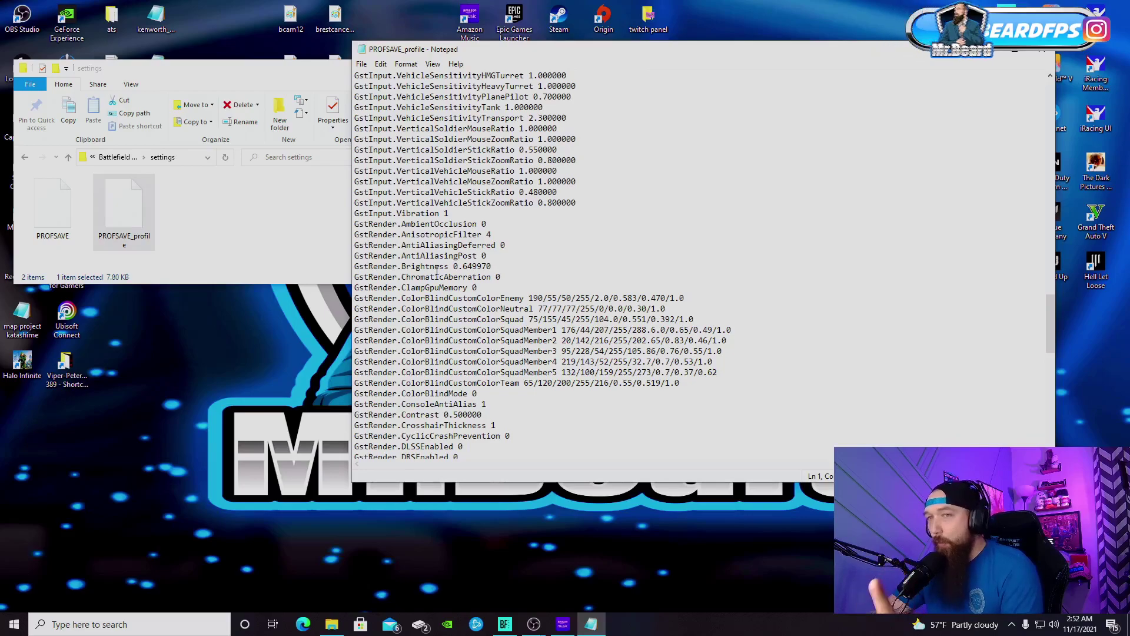
pyautogui.scroll(-3, 436, 270)
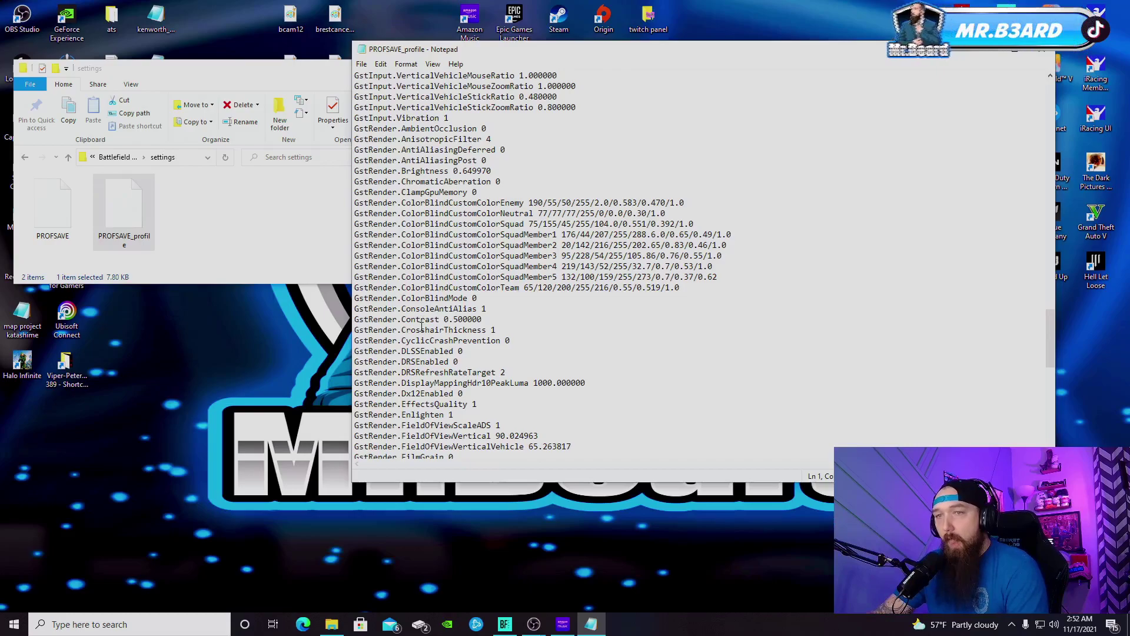
pyautogui.scroll(-10, 423, 320)
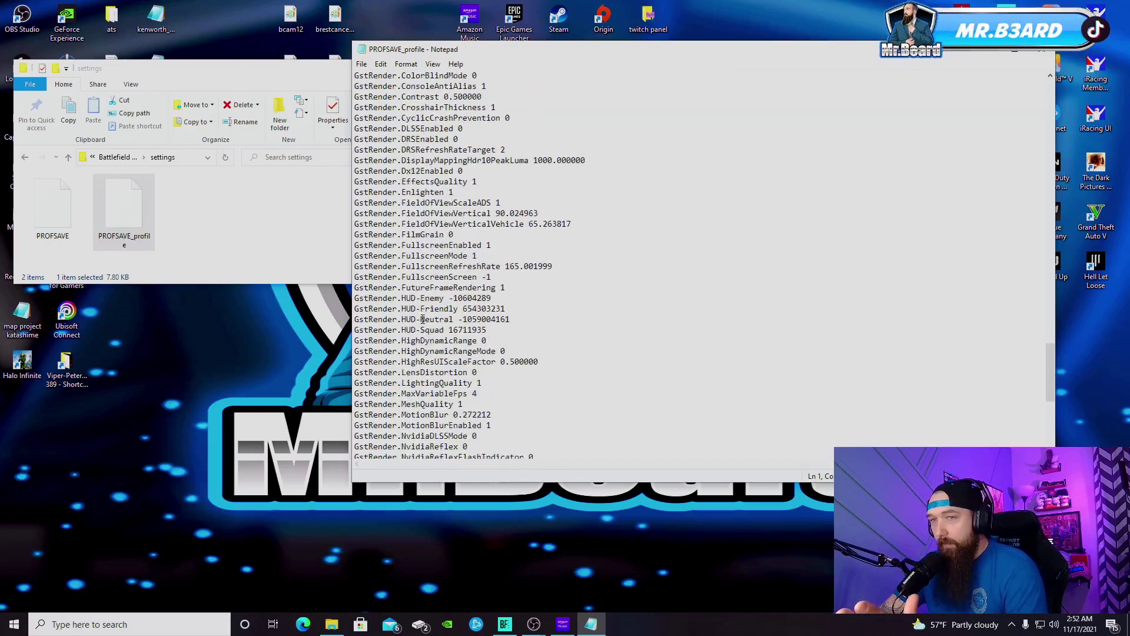
pyautogui.scroll(-3, 423, 319)
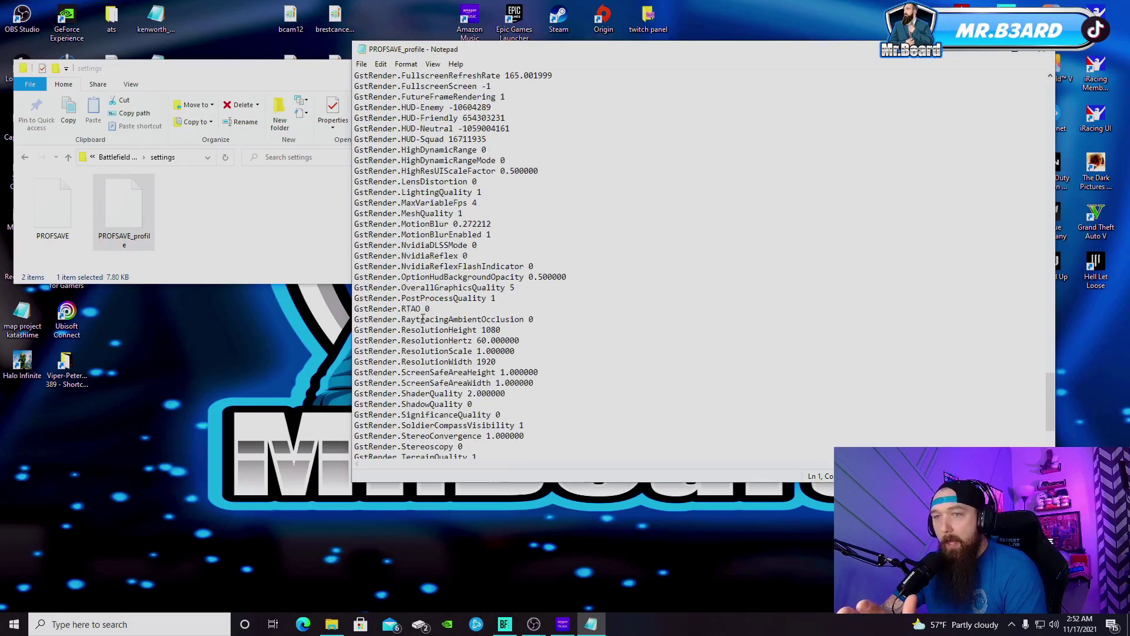
pyautogui.scroll(-1, 423, 319)
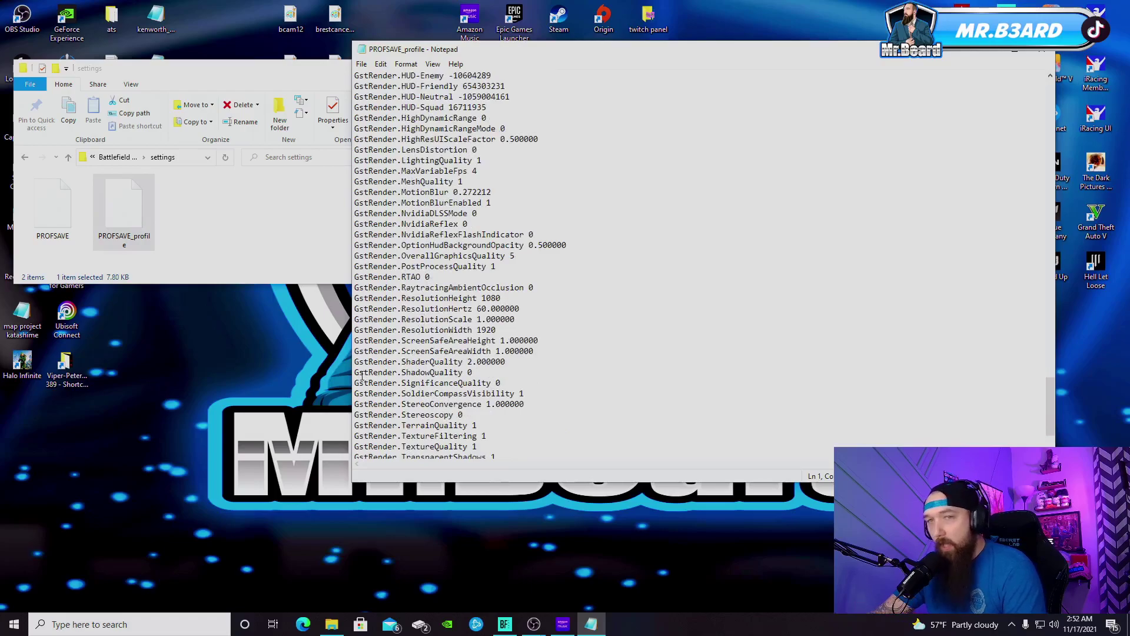
pyautogui.click(1025, 53)
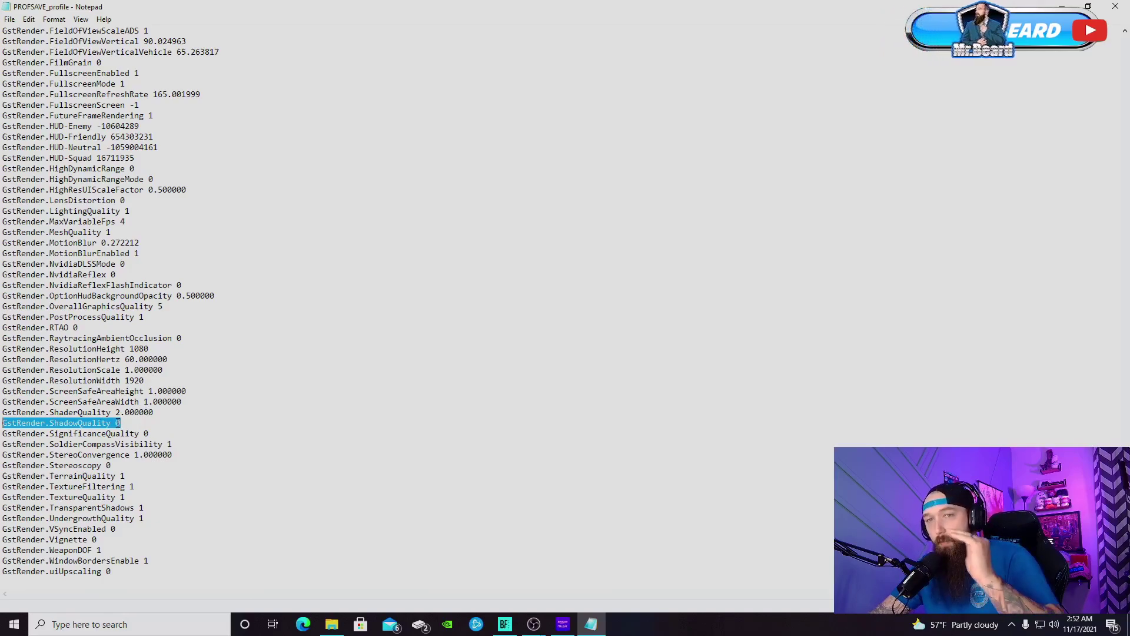
# Save PROFSAVE_profile with ShadowQuality at 0, then close Notepad and the settings folder
pyautogui.click(10, 20)
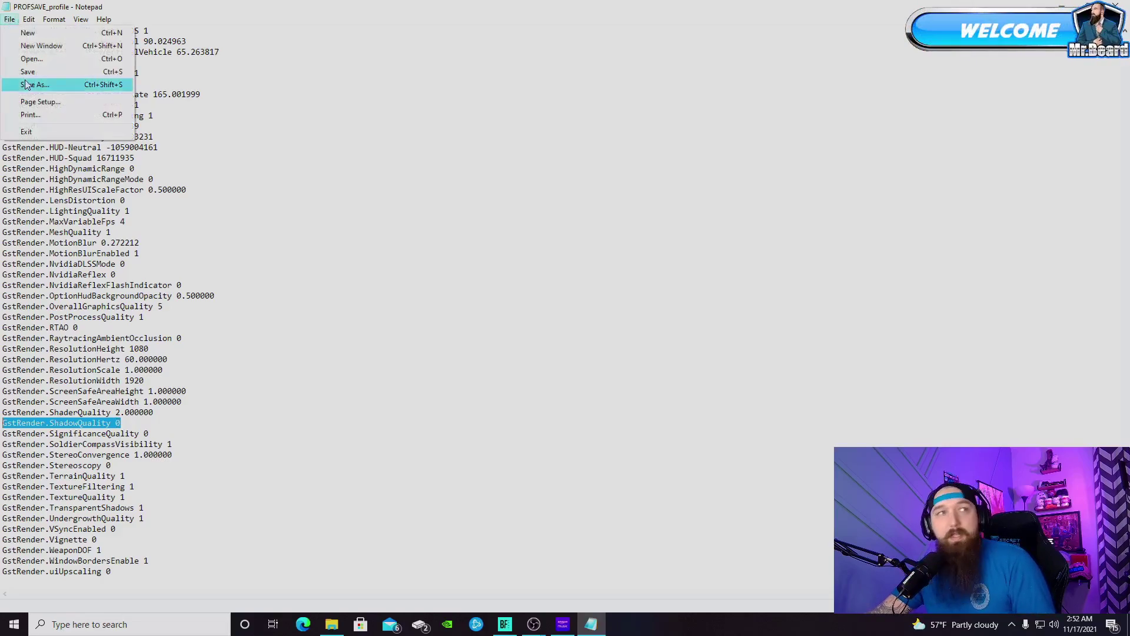
pyautogui.click(27, 72)
pyautogui.click(10, 20)
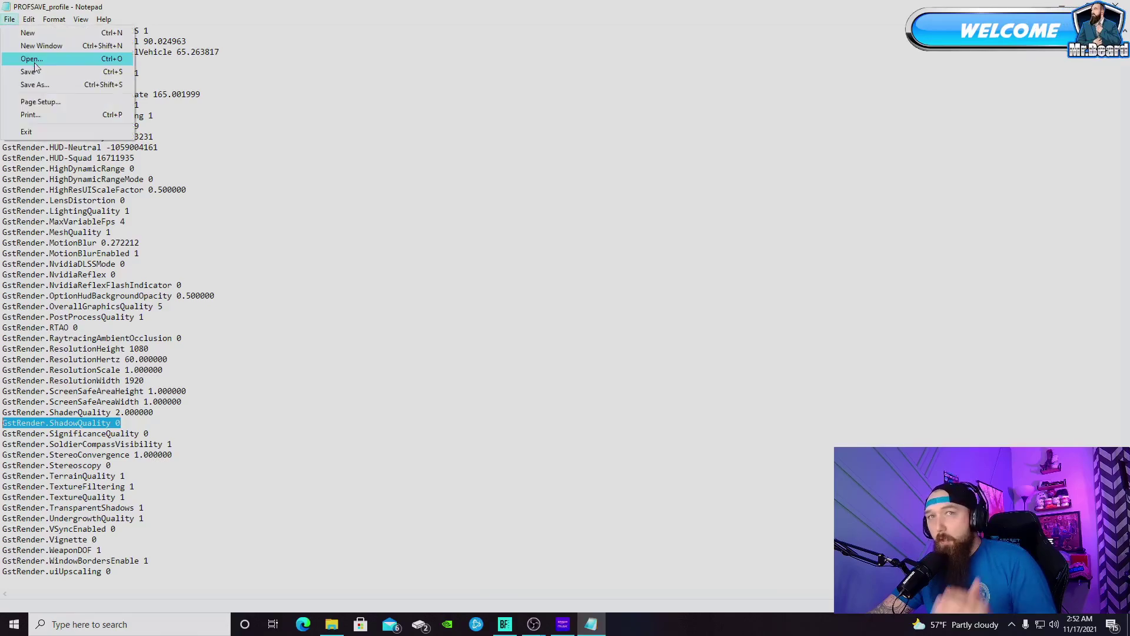
pyautogui.click(27, 71)
pyautogui.click(10, 20)
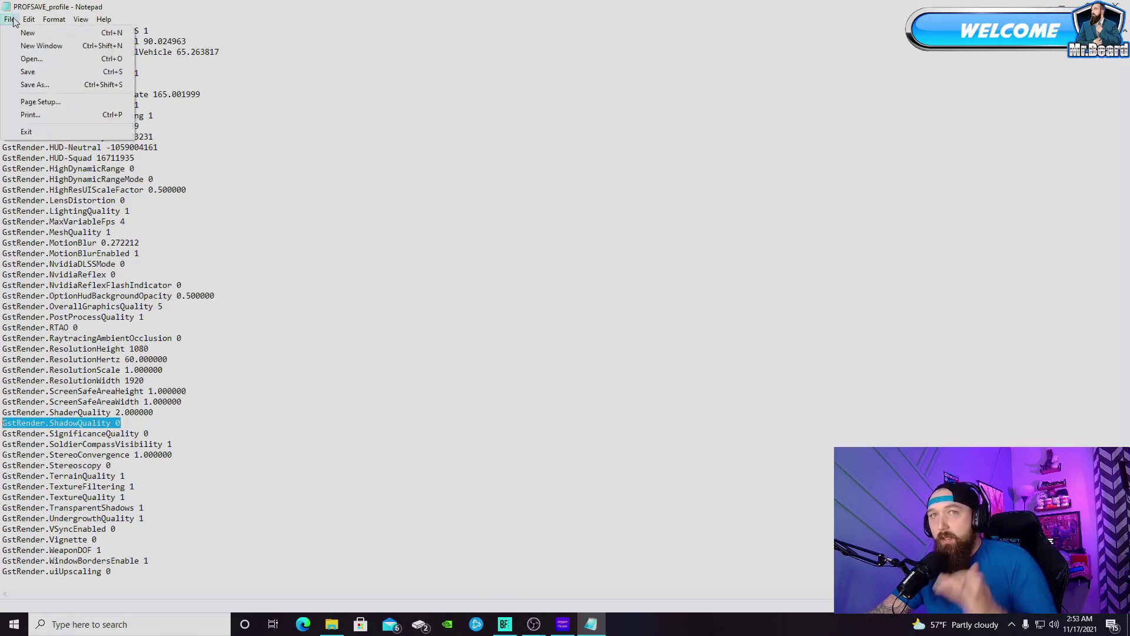
pyautogui.click(28, 72)
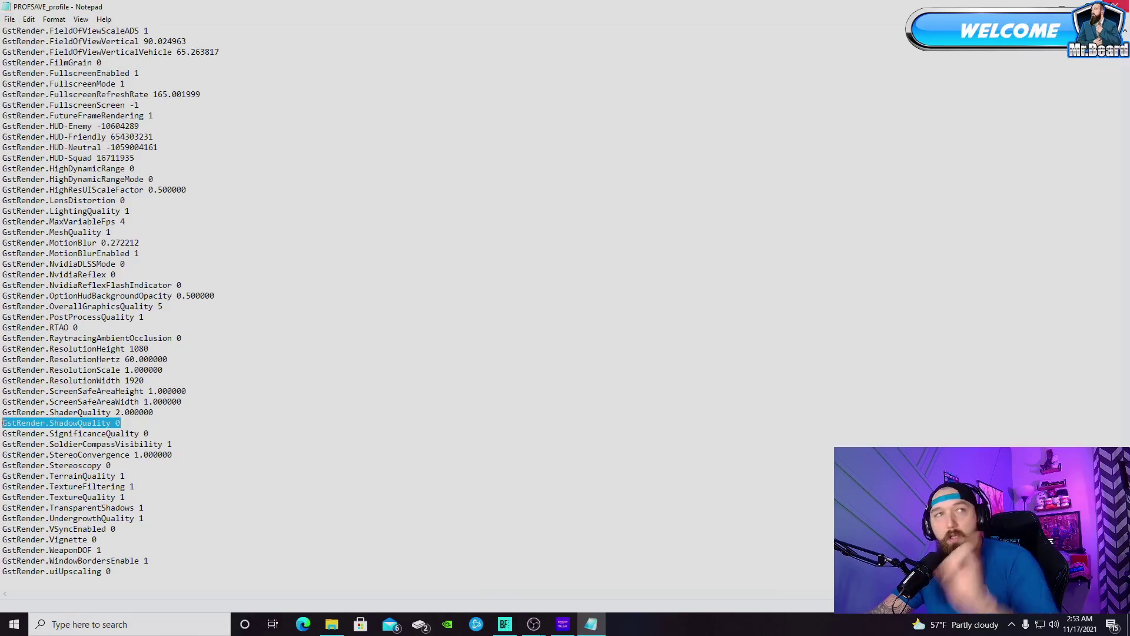
pyautogui.hotkey('alt', 'F4')
pyautogui.click(435, 69)
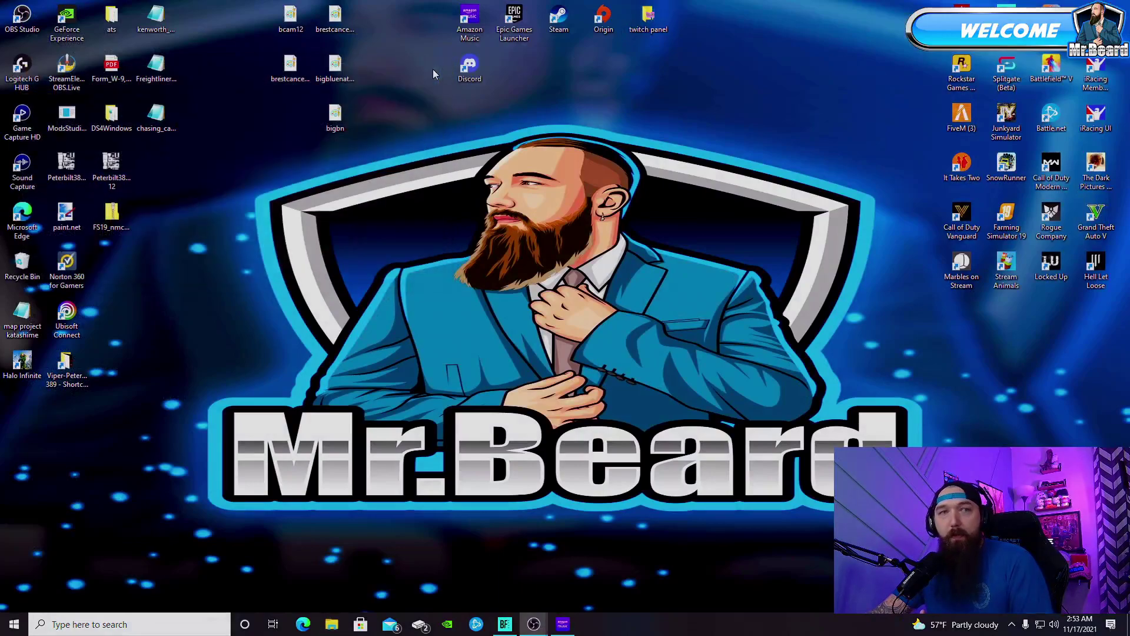
# Close the middle OBS Fullscreen Projector window to get out of the black fullscreen view
pyautogui.click(505, 624)
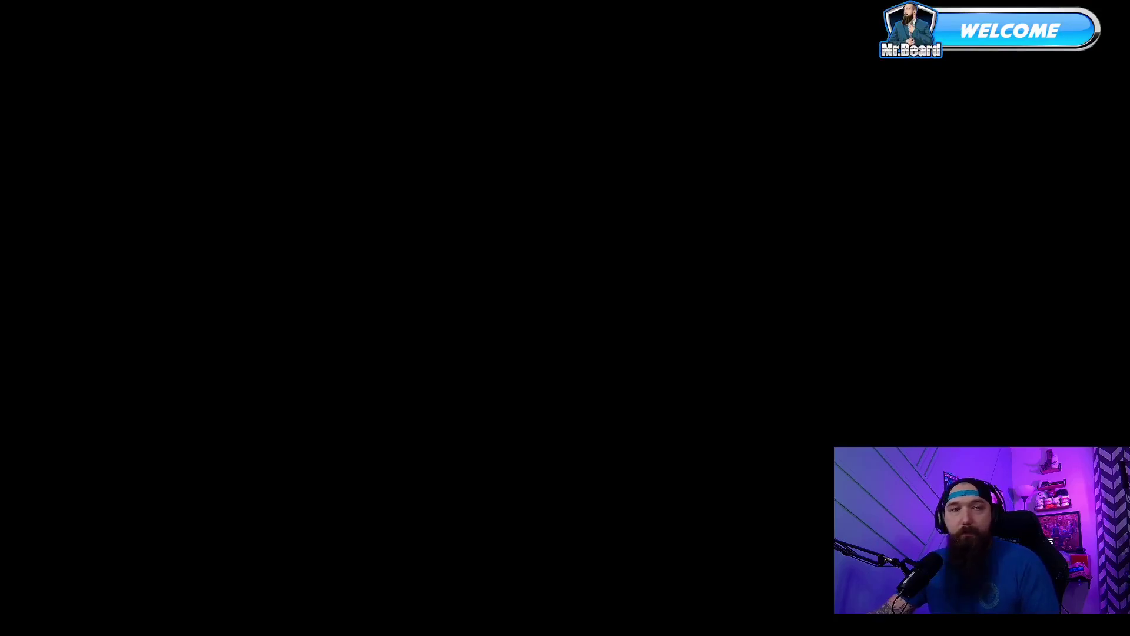
pyautogui.press('super')
pyautogui.moveTo(535, 625)
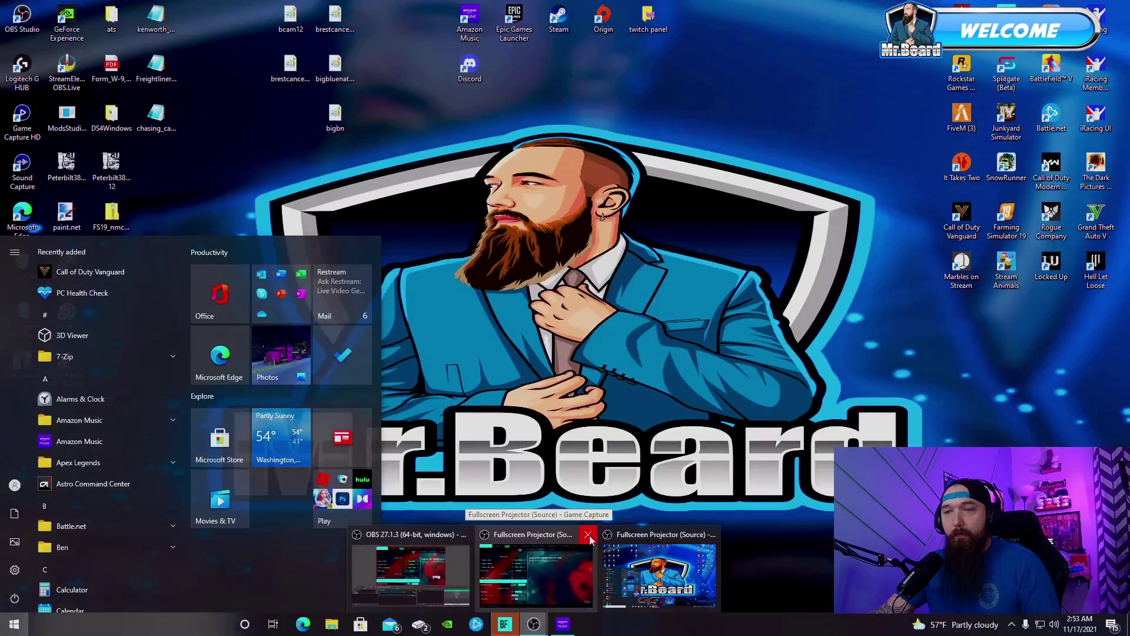
pyautogui.click(588, 534)
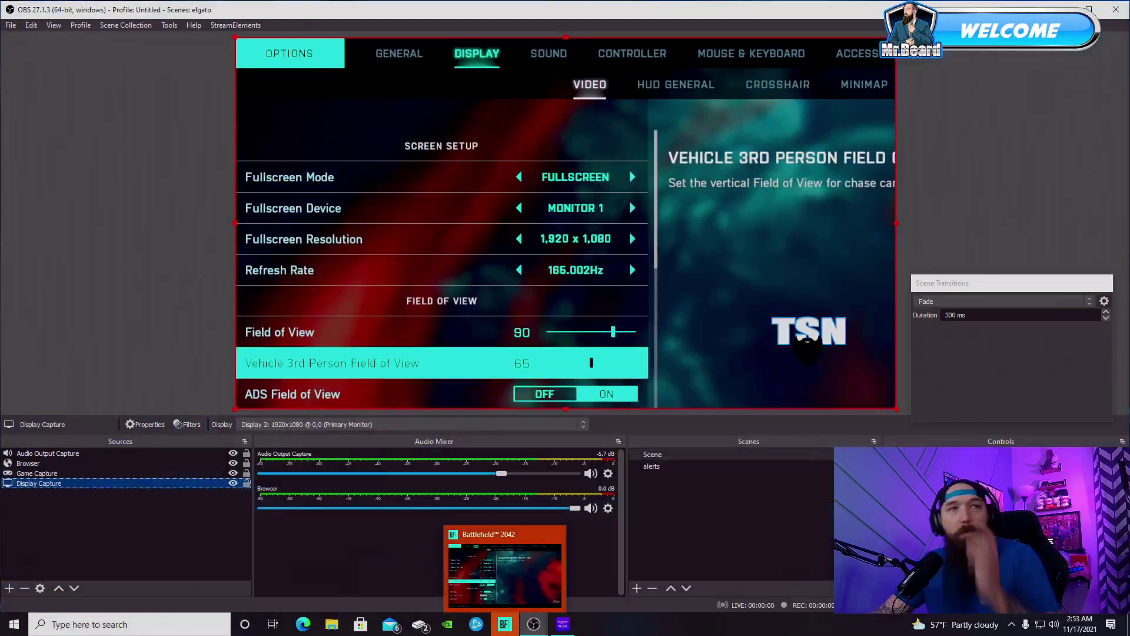
# Review Battlefield 2042 Video settings: Custom preset, Medium quality, TAA Low, Ambient Occlusion off
pyautogui.moveTo(534, 624)
pyautogui.click(598, 524)
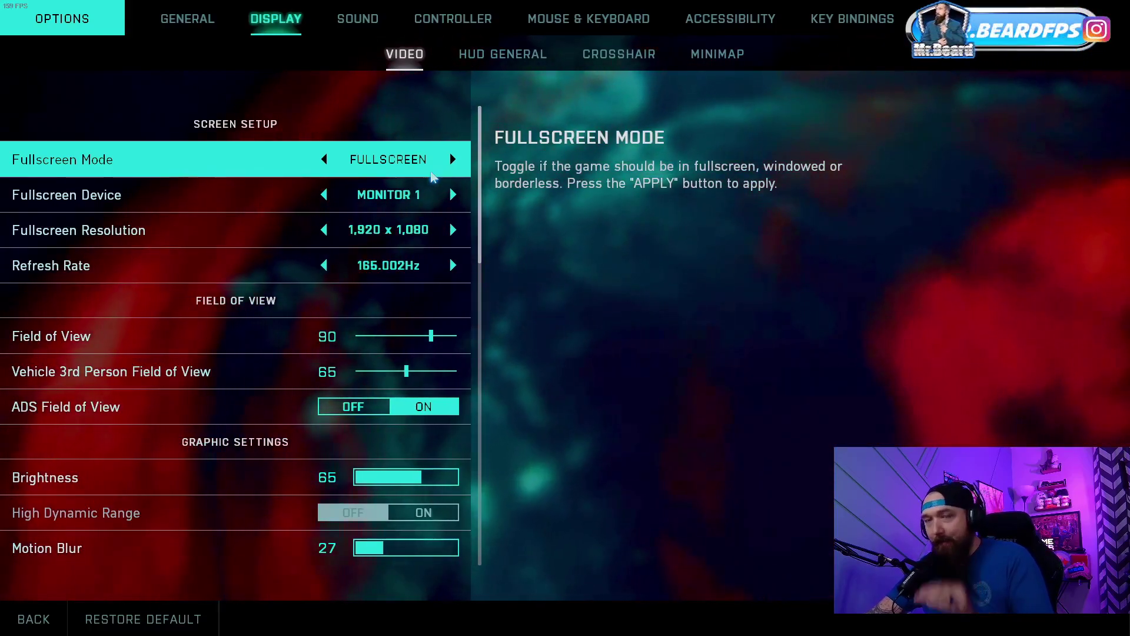
pyautogui.scroll(-6, 424, 173)
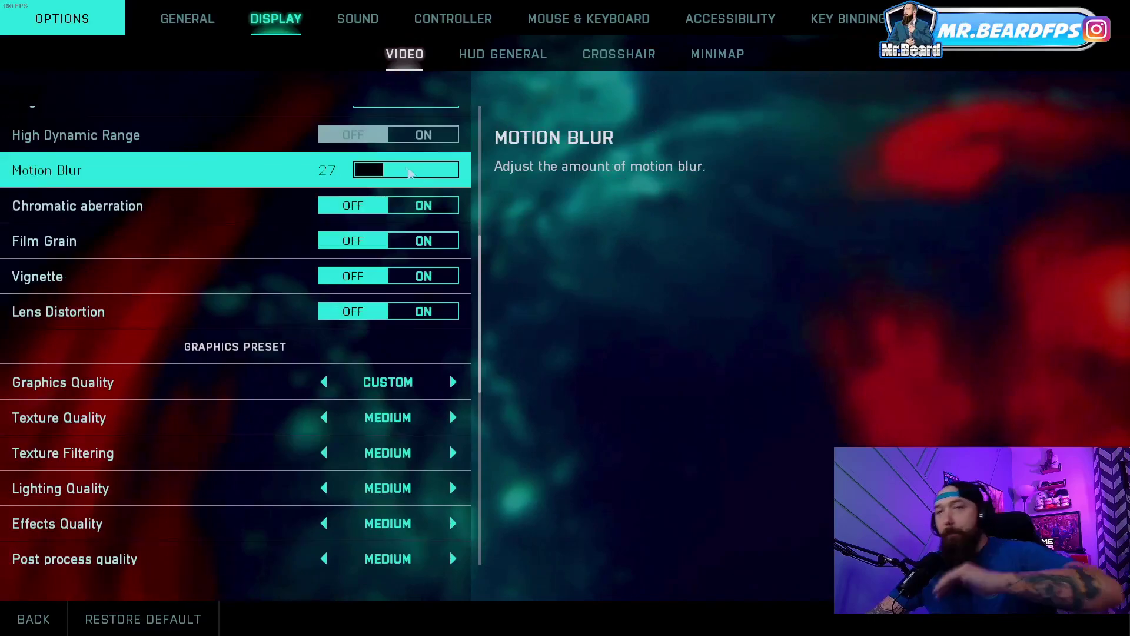
pyautogui.scroll(3, 408, 171)
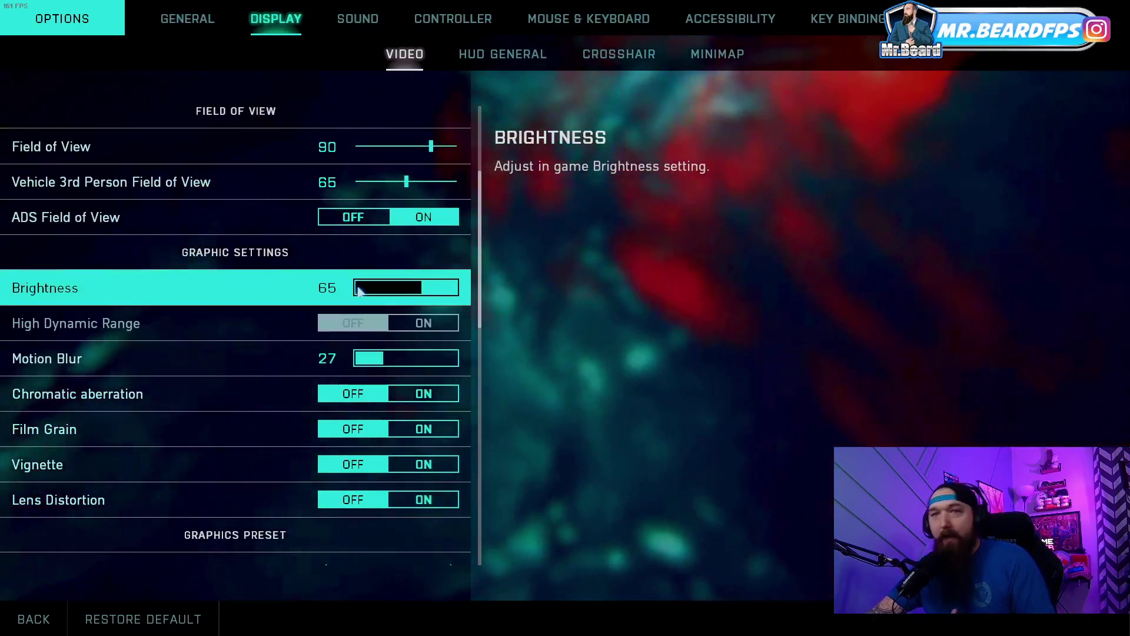
pyautogui.scroll(2, 361, 288)
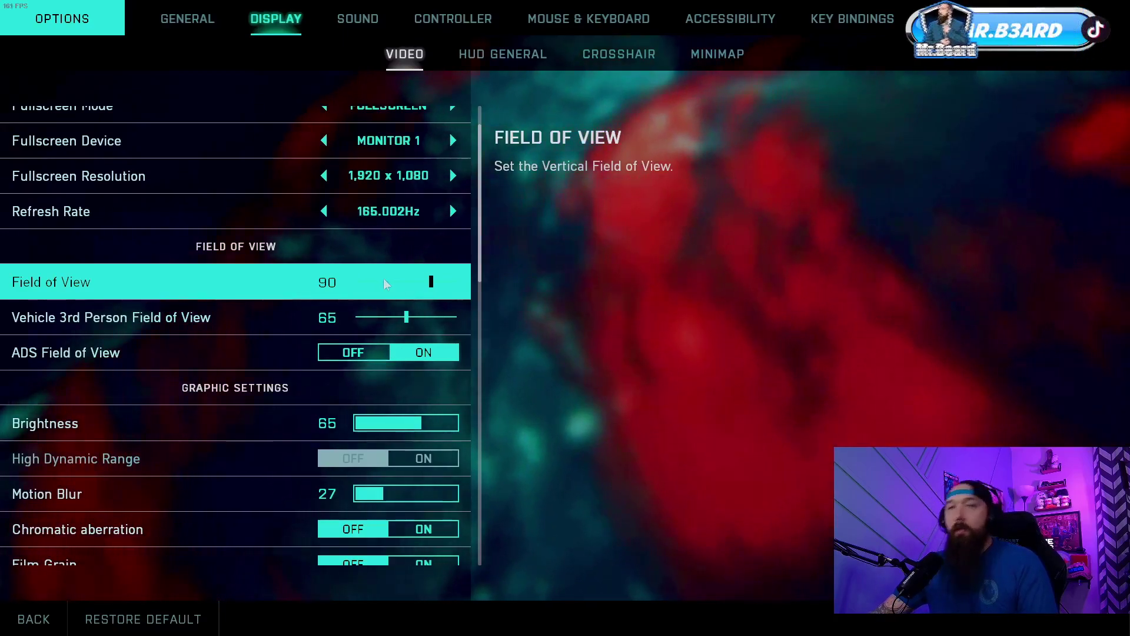
pyautogui.scroll(1, 384, 279)
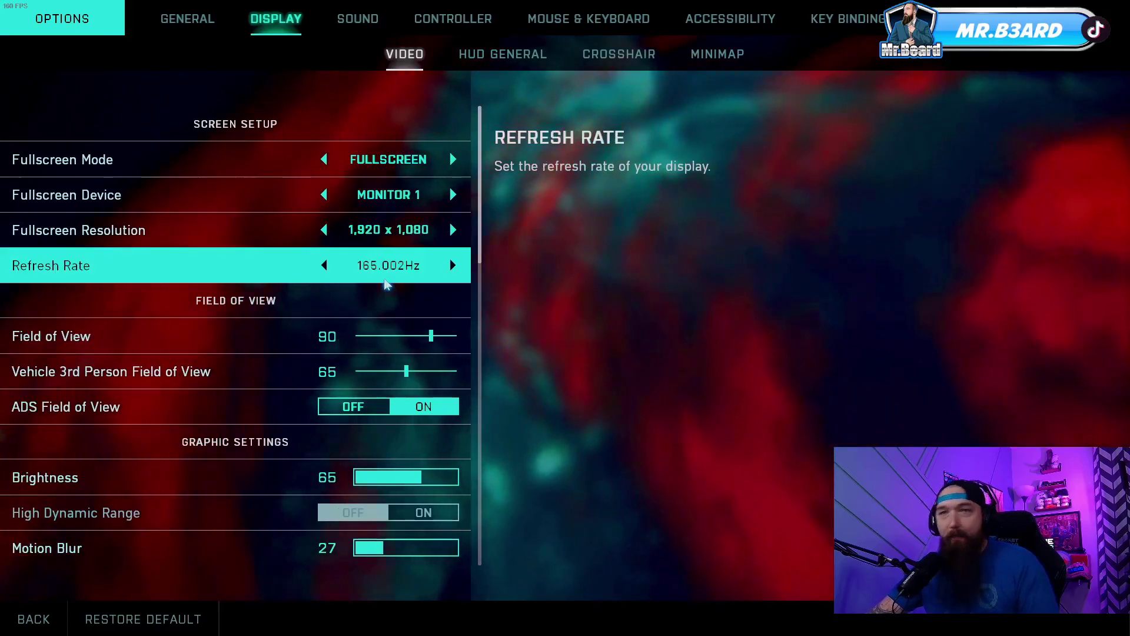
pyautogui.scroll(-5, 410, 273)
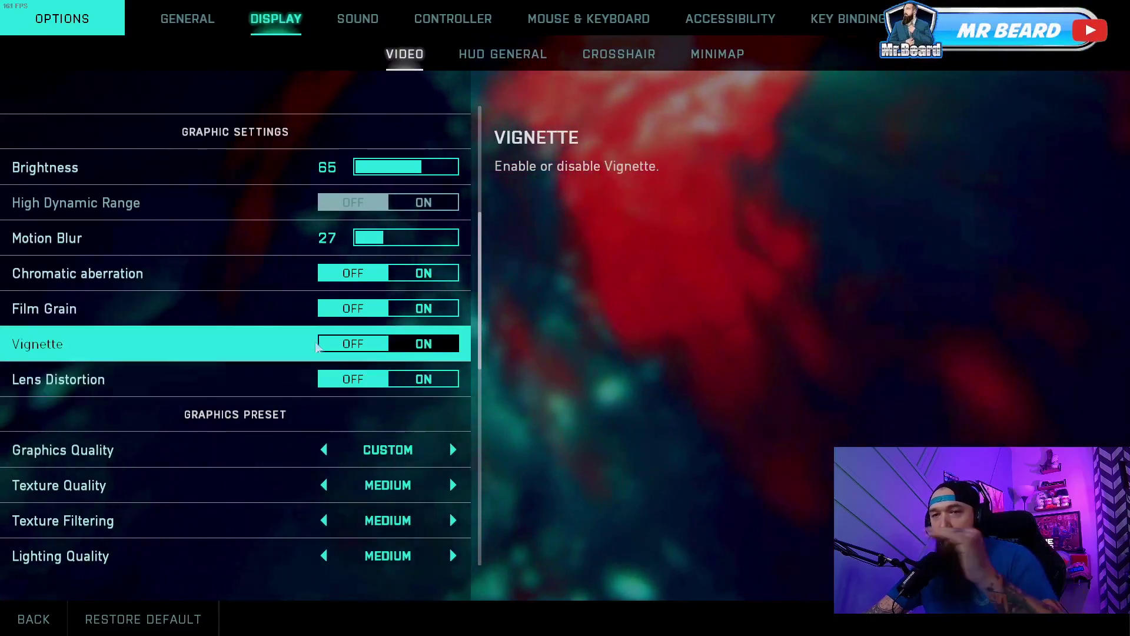
pyautogui.scroll(-5, 316, 358)
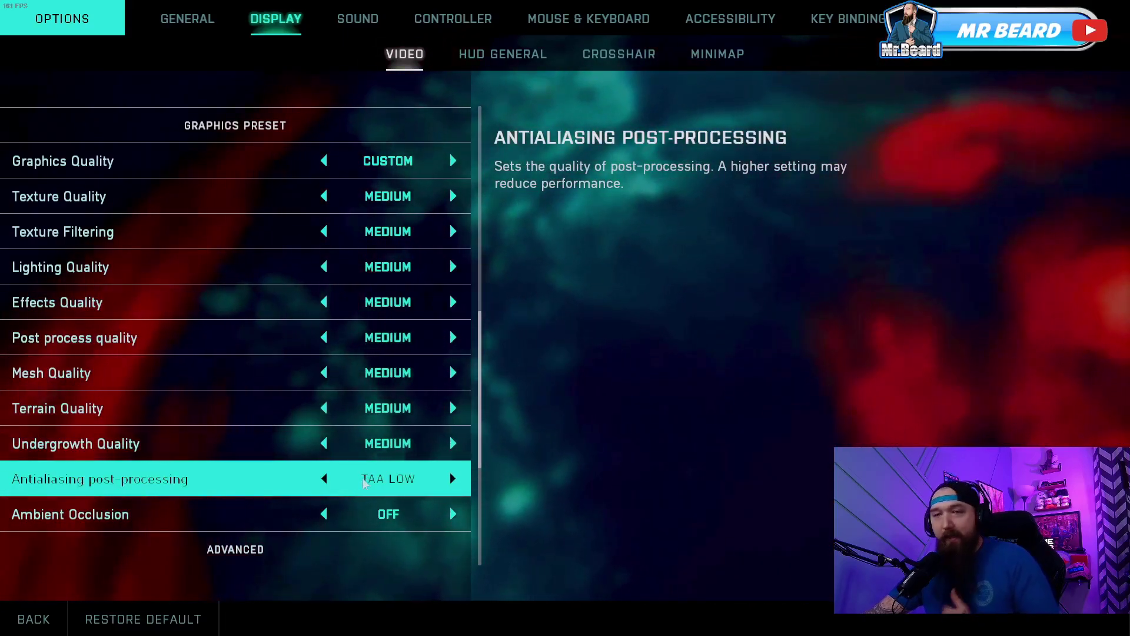
pyautogui.scroll(-3, 365, 481)
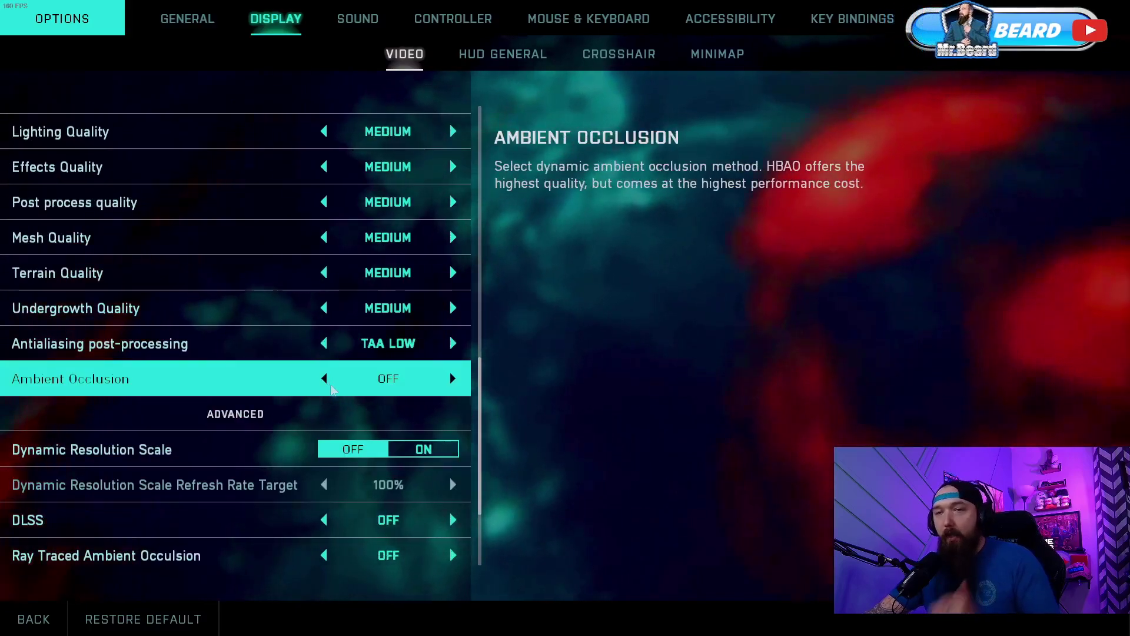
pyautogui.scroll(-2, 330, 386)
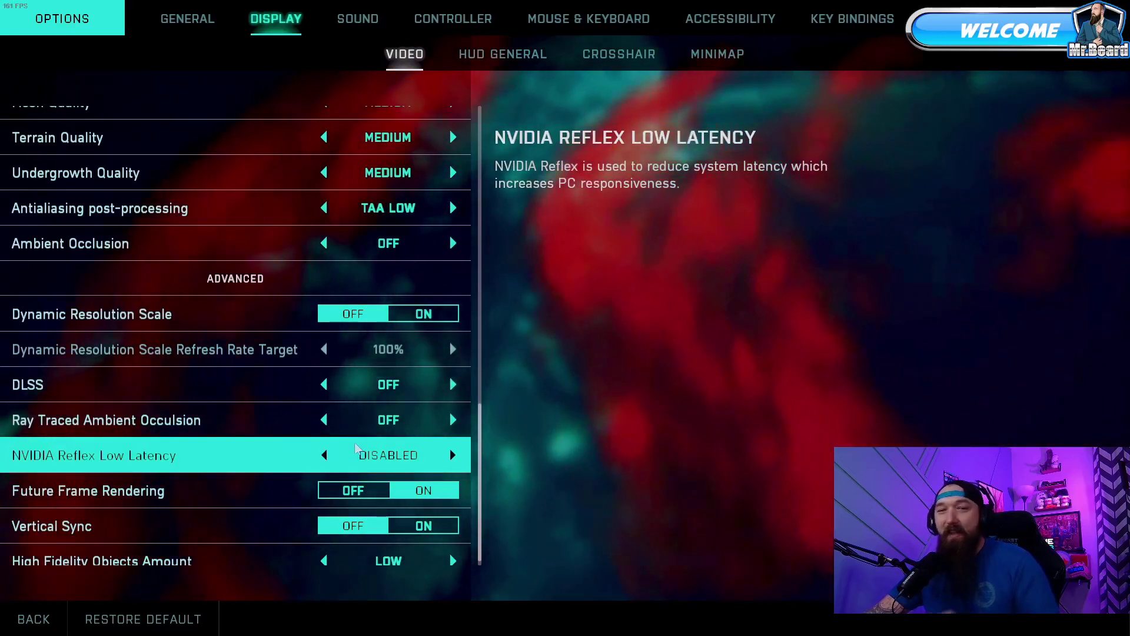
pyautogui.scroll(-1, 353, 453)
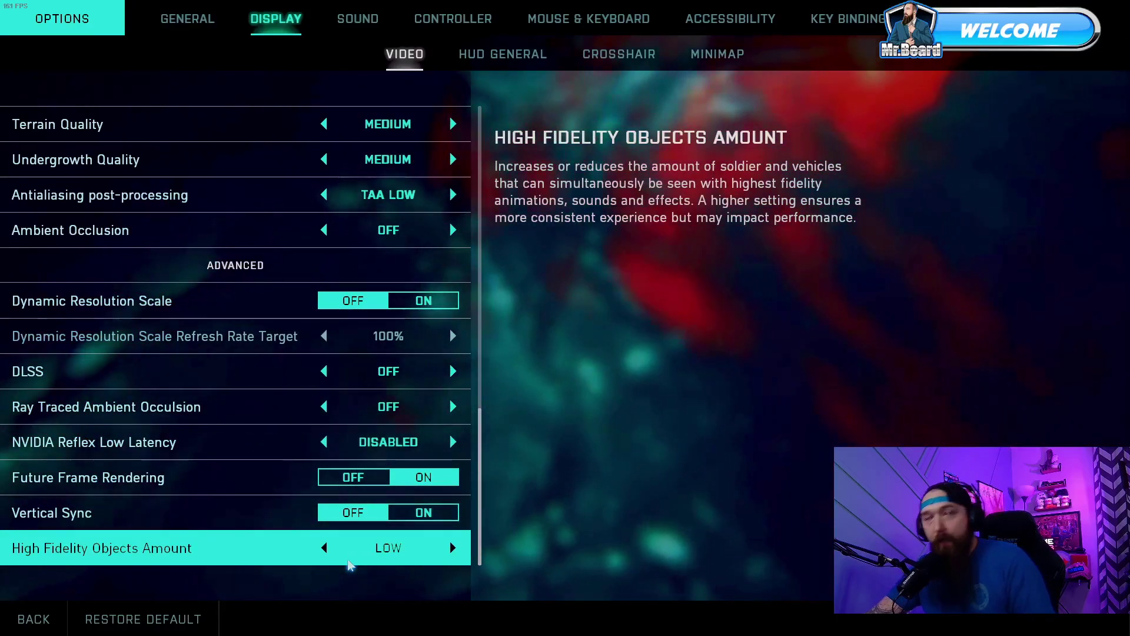
pyautogui.scroll(10, 365, 530)
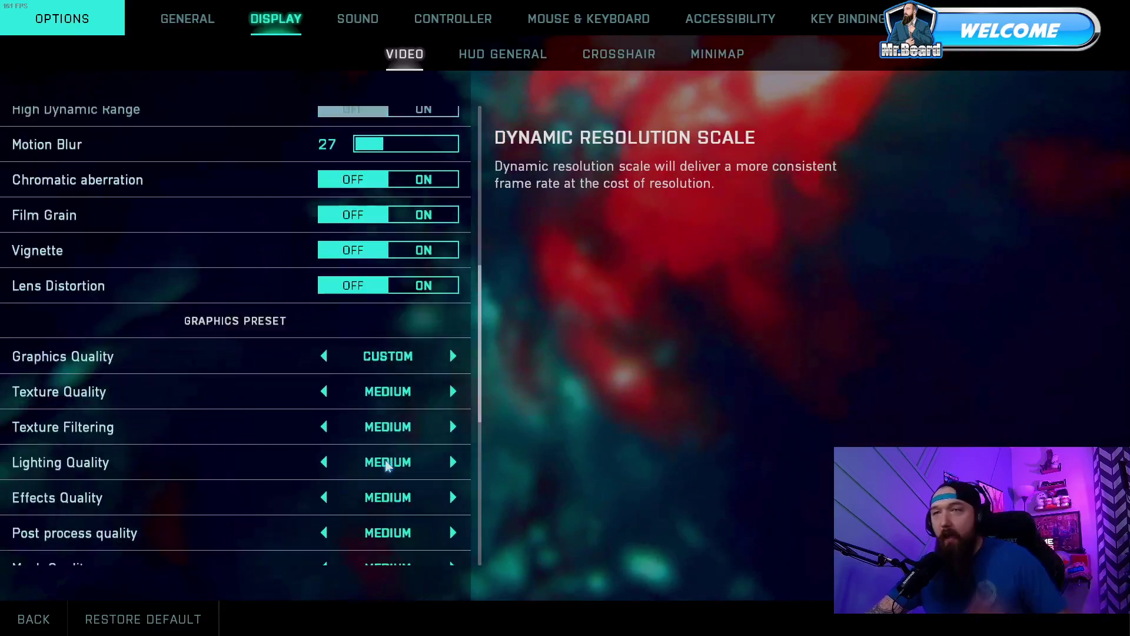
pyautogui.scroll(3, 387, 466)
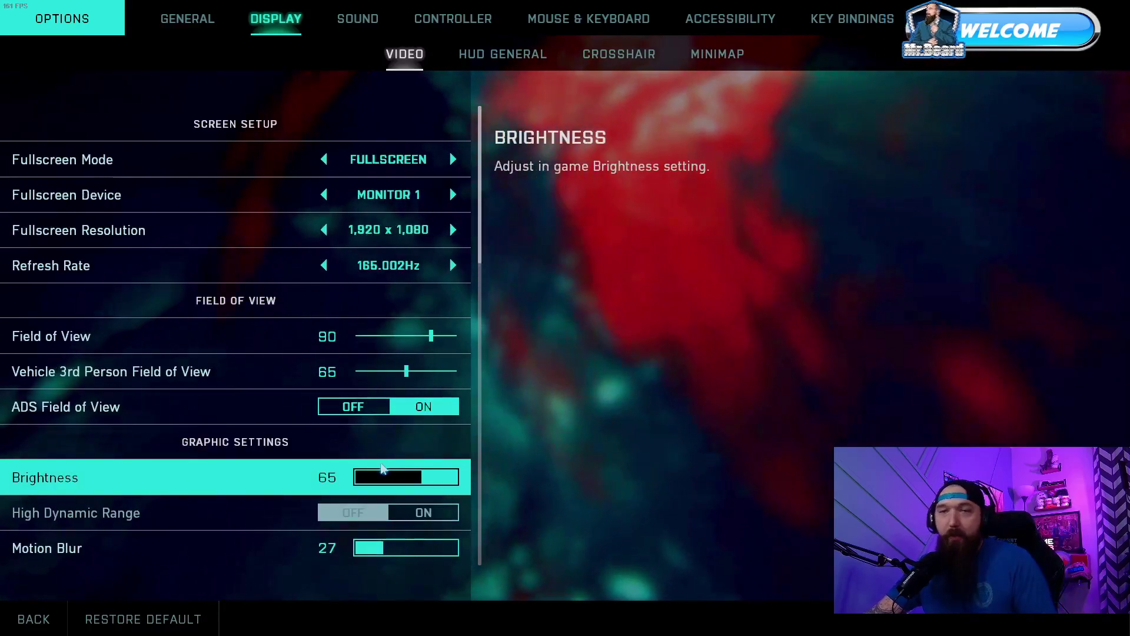
pyautogui.scroll(-3, 388, 471)
pyautogui.scroll(-3, 383, 468)
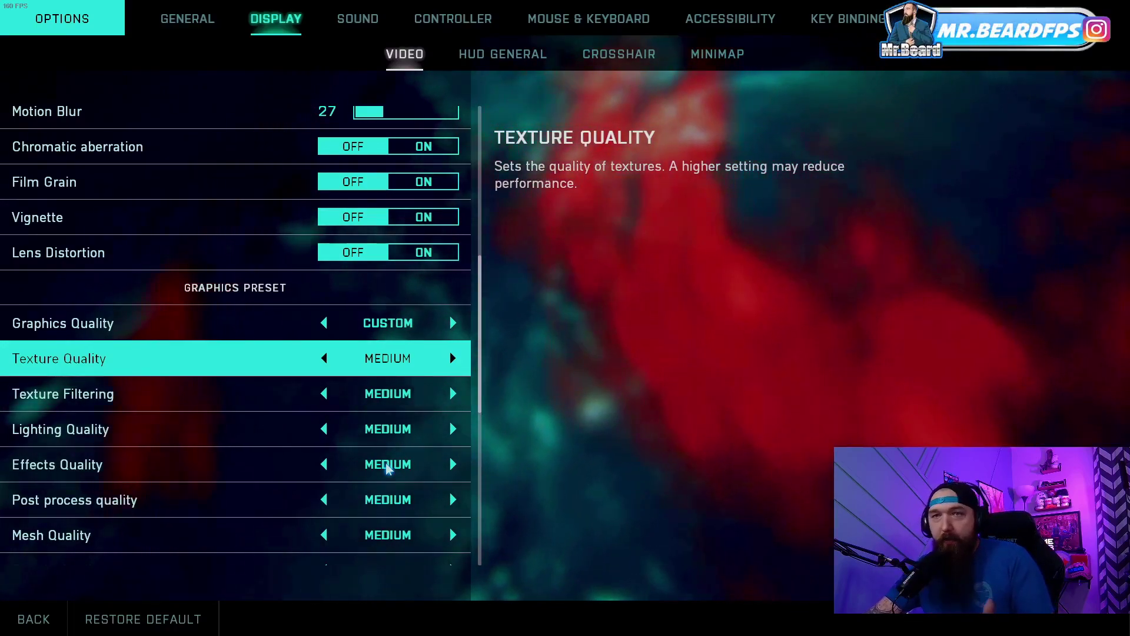
pyautogui.scroll(8, 388, 468)
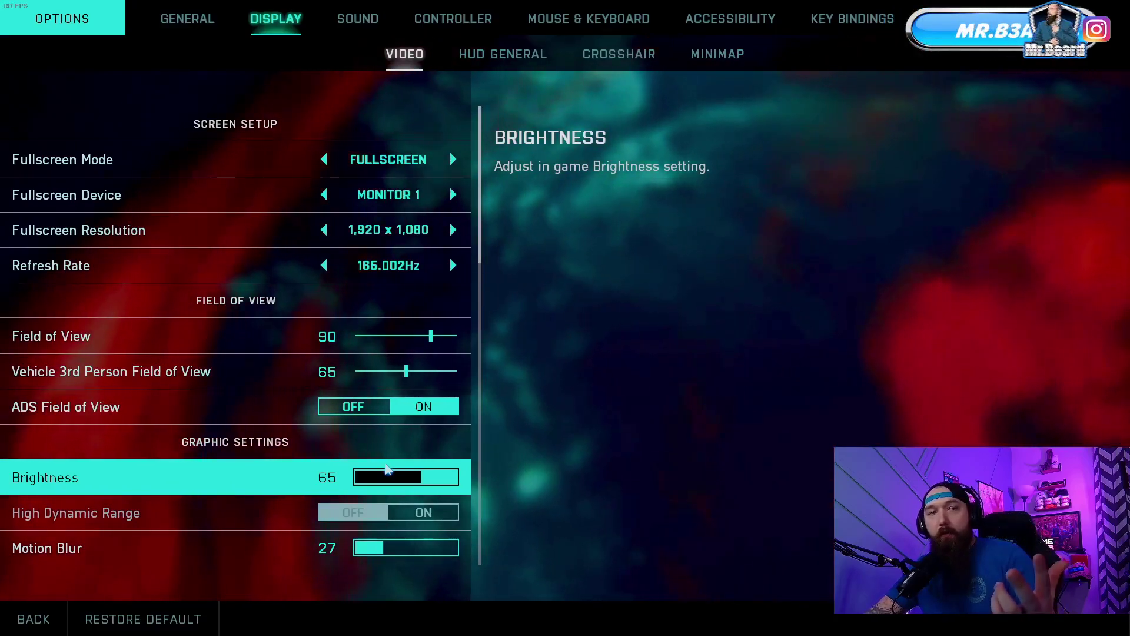
pyautogui.scroll(-10, 387, 469)
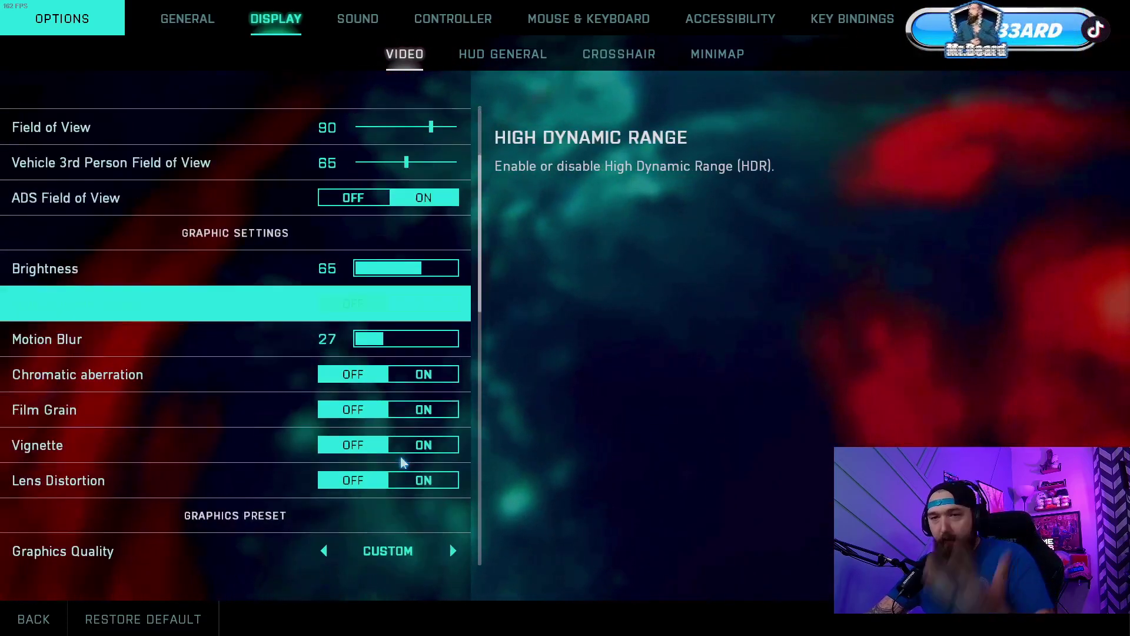
pyautogui.scroll(-5, 404, 461)
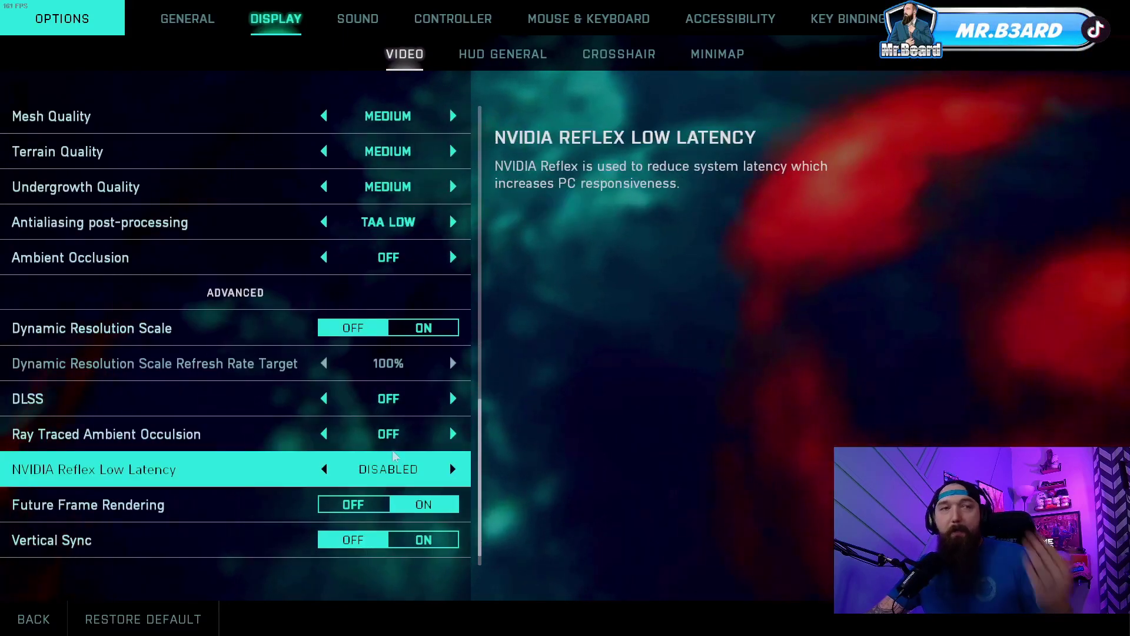